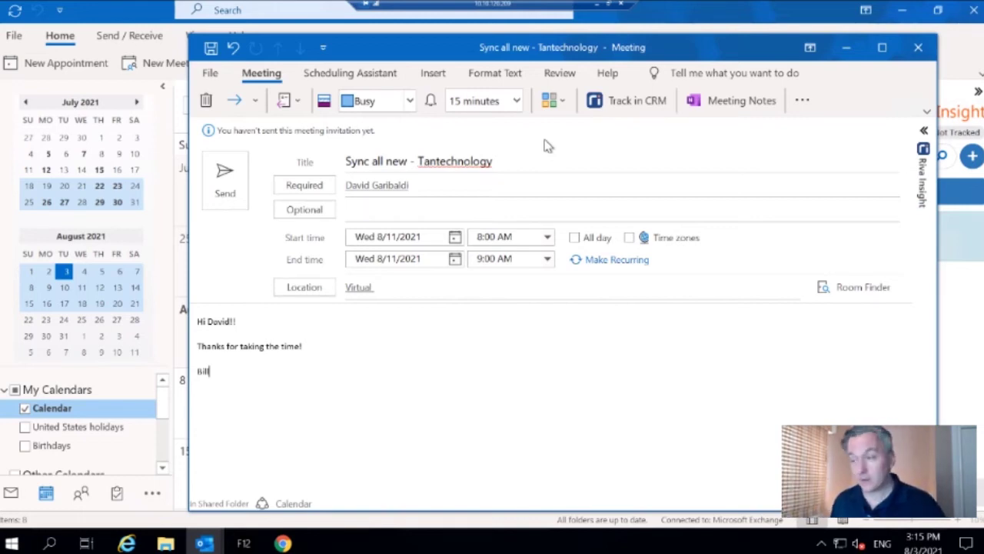
Send the Sync all new - Tantechnology meeting invitation for Wed Aug 11 at 8:00am
click(227, 190)
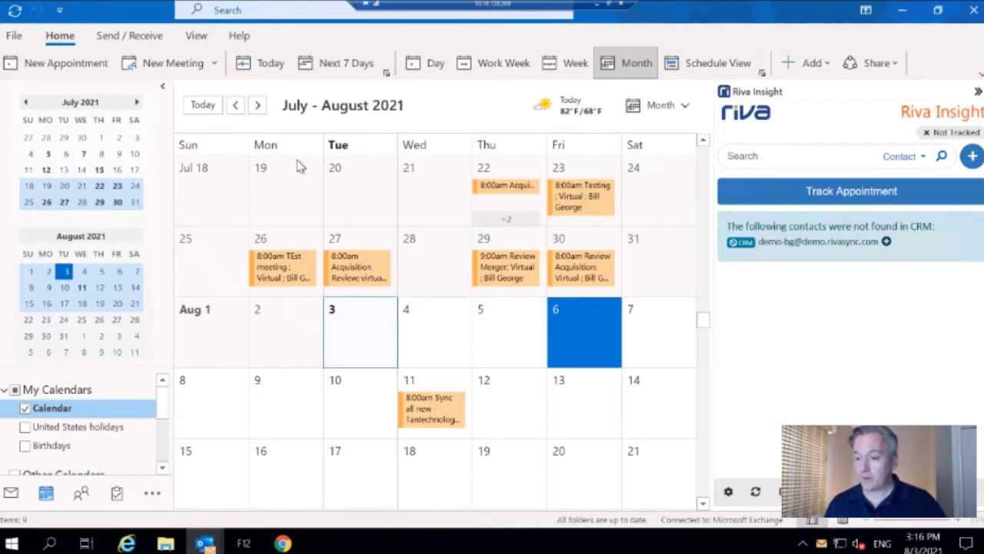
Set the Private - Dentist appointment on Fri 8/6 to Private and save and close it
mouse_move(198, 543)
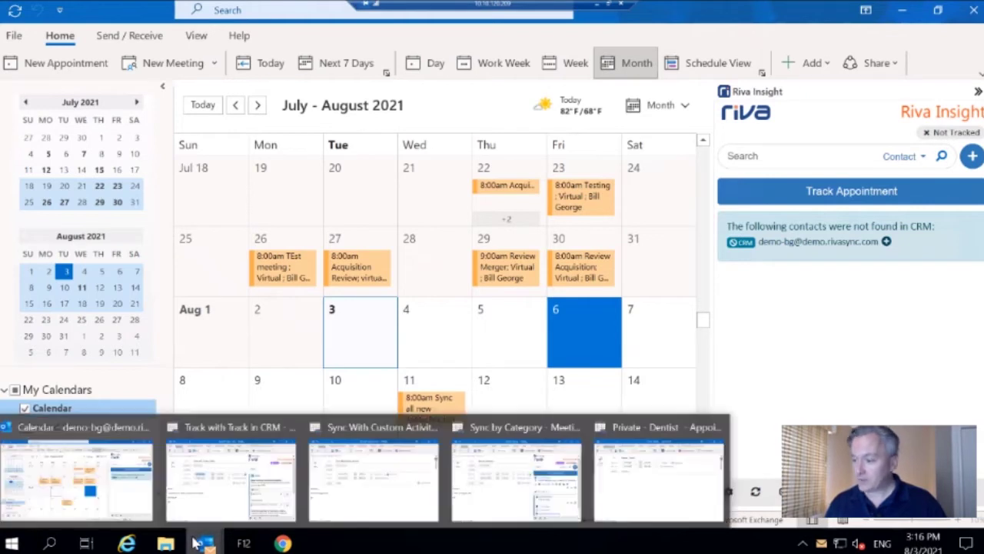
click(666, 499)
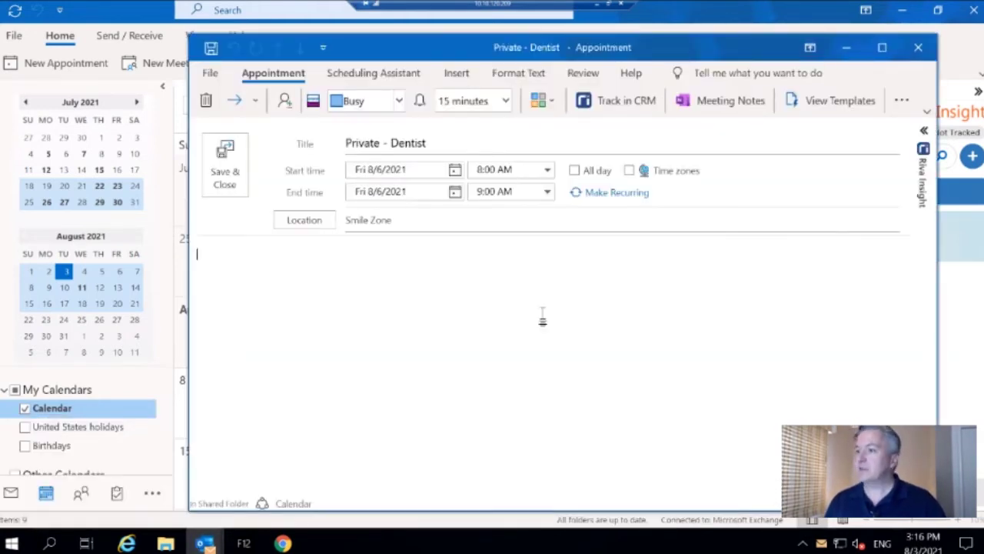
click(903, 103)
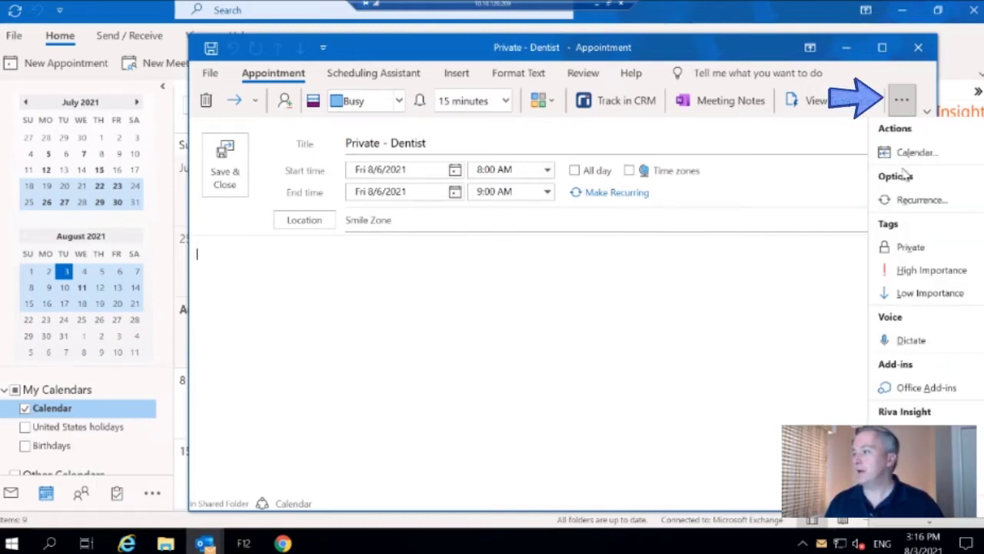
click(913, 249)
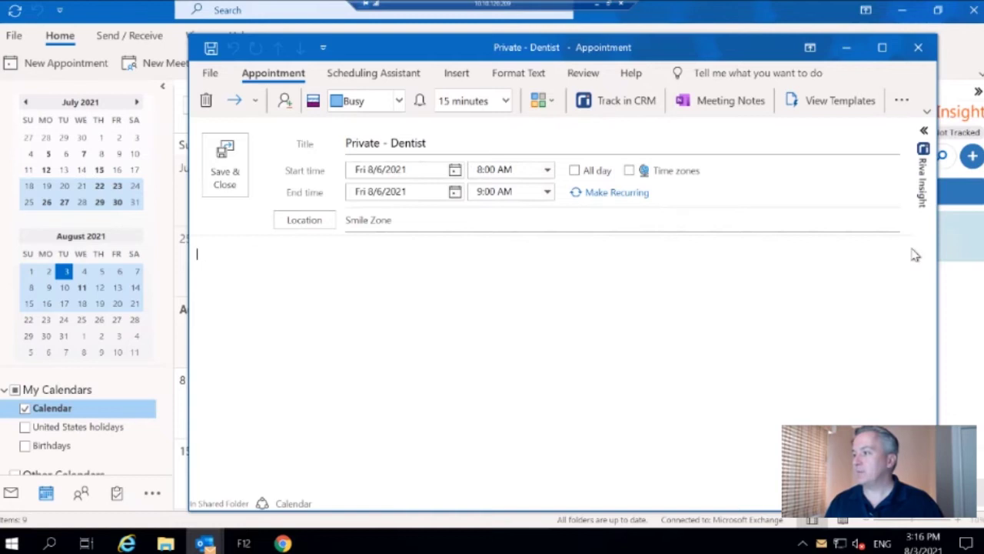
click(231, 176)
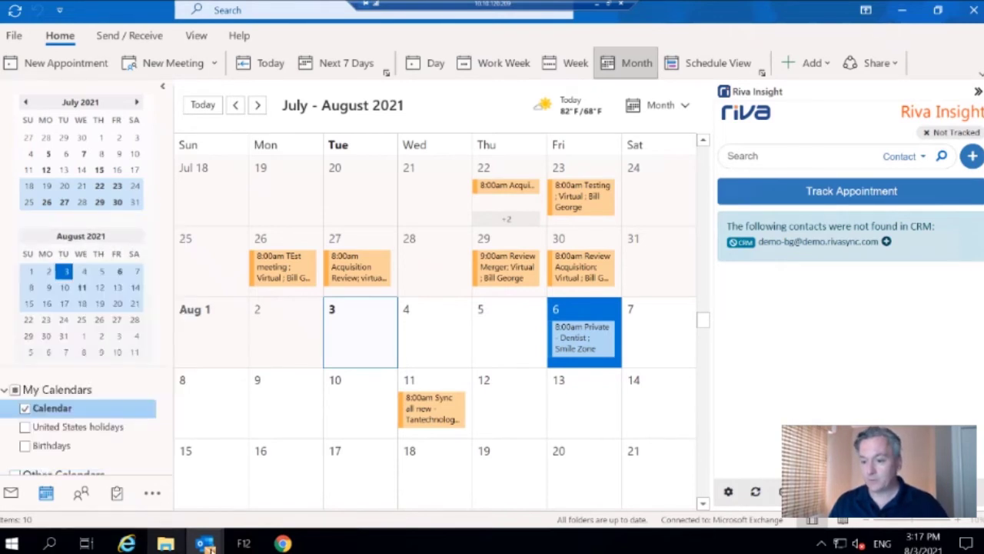
Collapse the Riva Insight pane, categorize the Sync by Category meeting as Salesforce, and send it
mouse_move(209, 547)
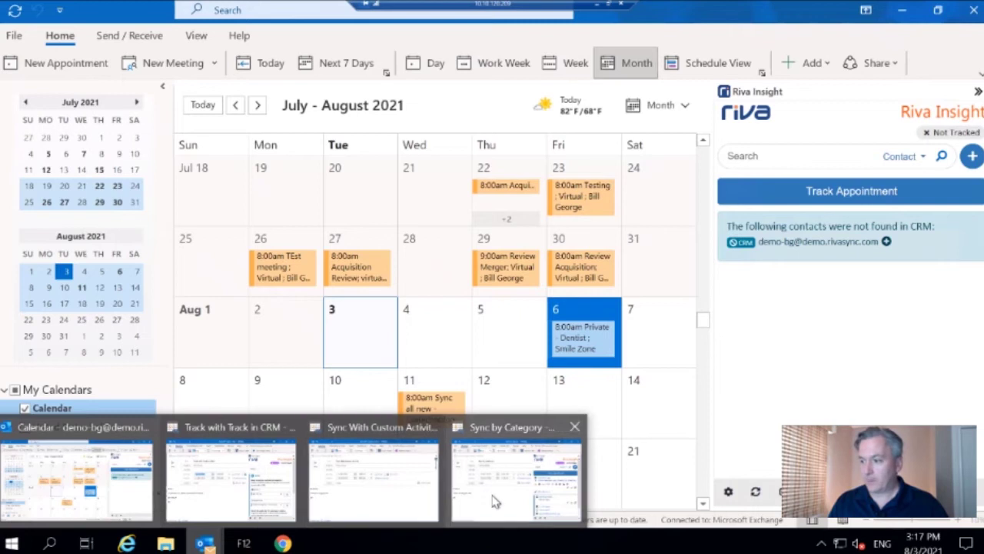
click(469, 511)
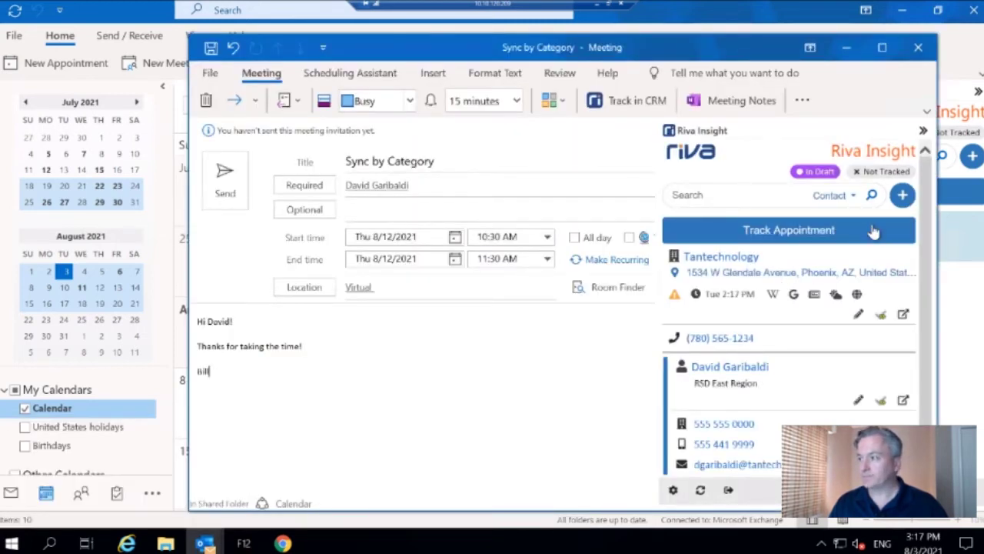
click(924, 132)
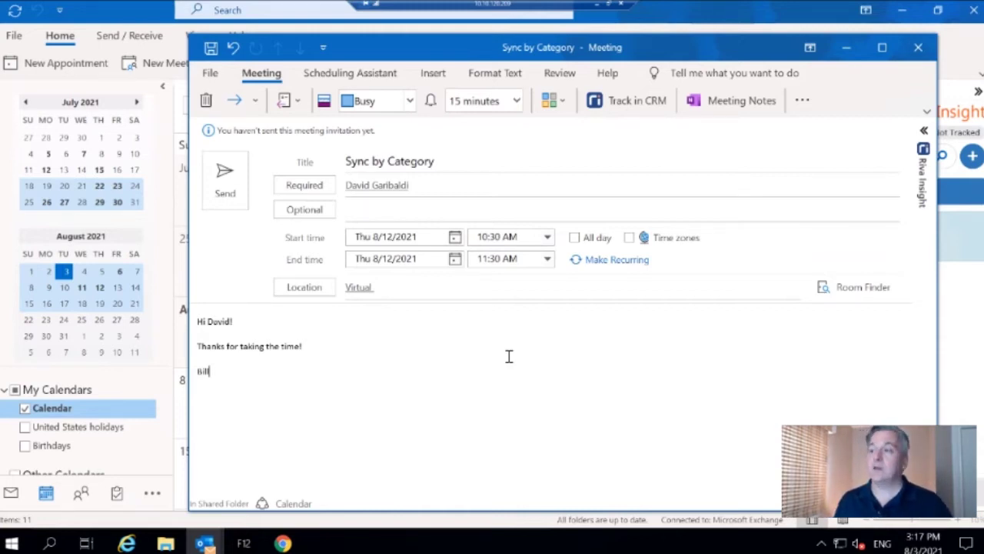
click(564, 108)
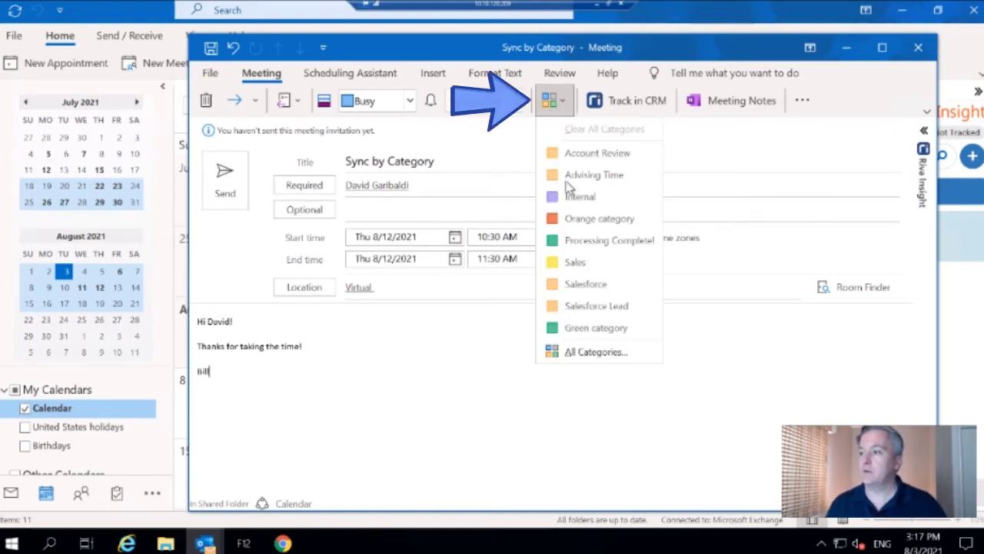
click(586, 285)
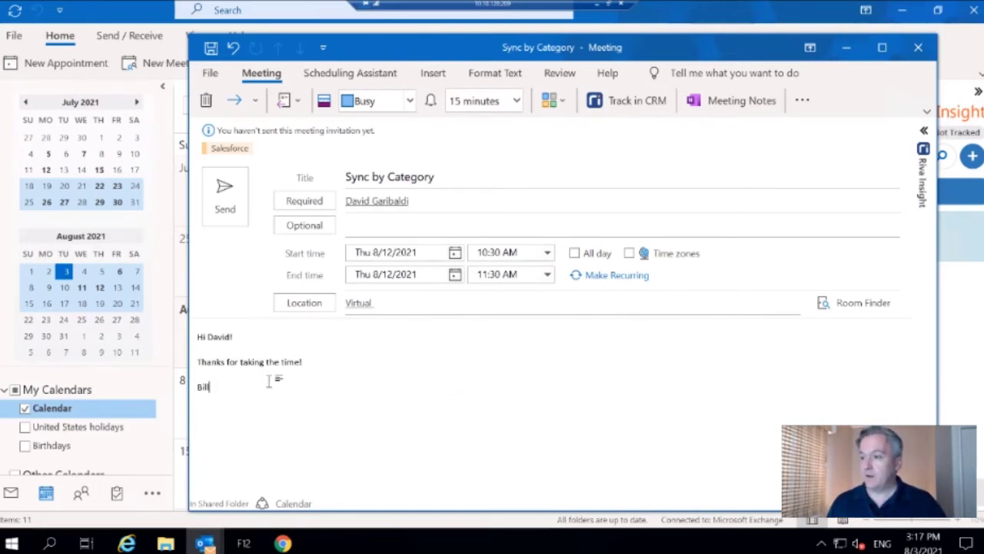
click(232, 201)
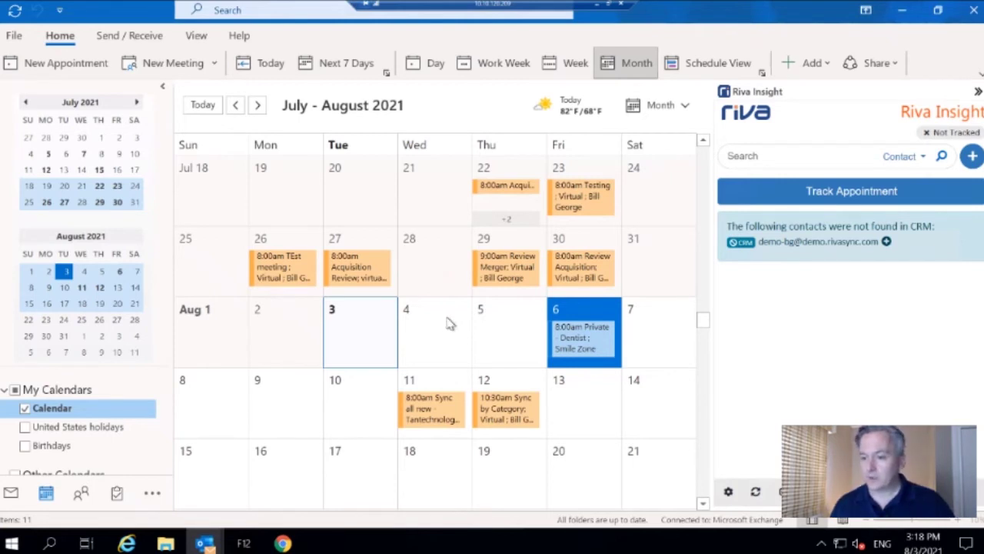
mouse_move(208, 544)
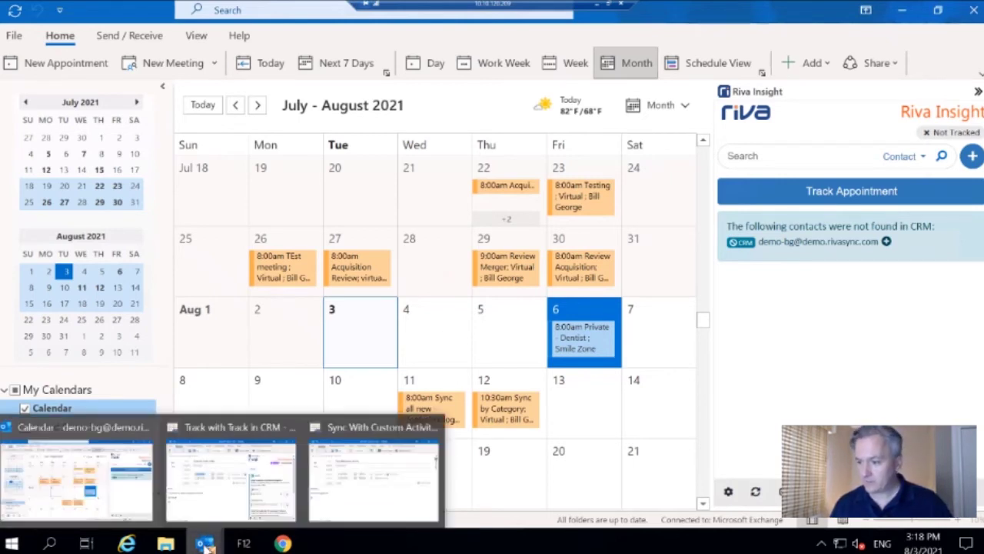
Categorize the Sync With Custom Activity meeting as Advising Time and send the invitation
click(379, 500)
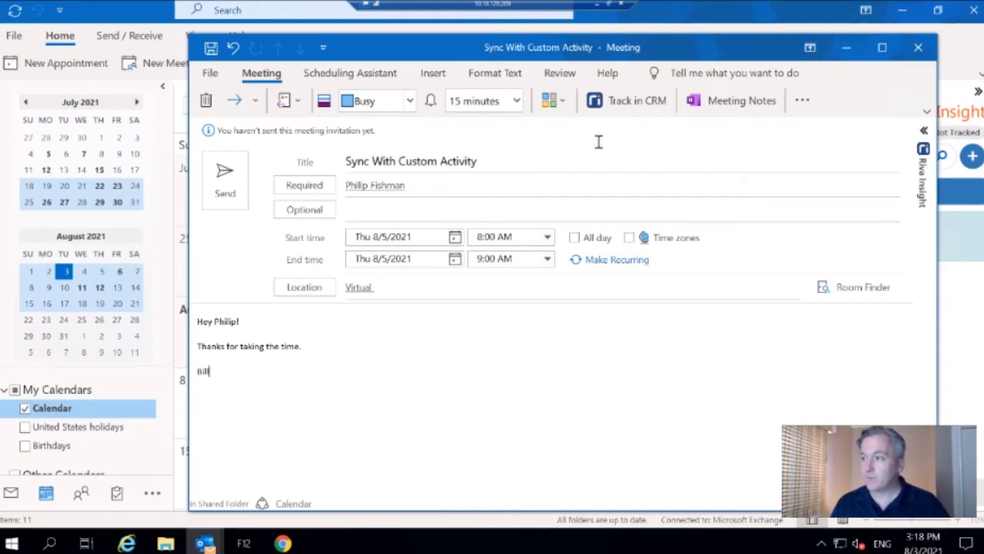
click(565, 106)
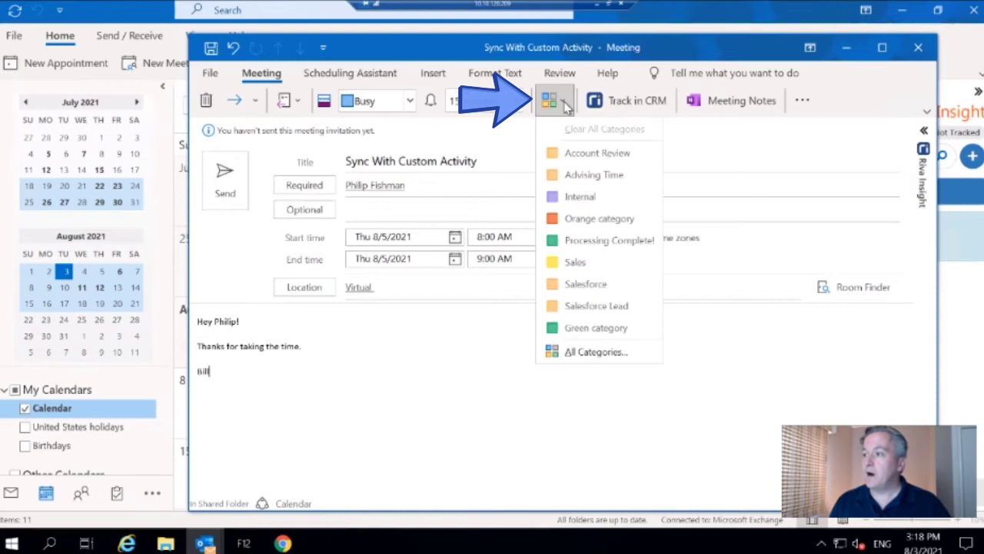
click(578, 176)
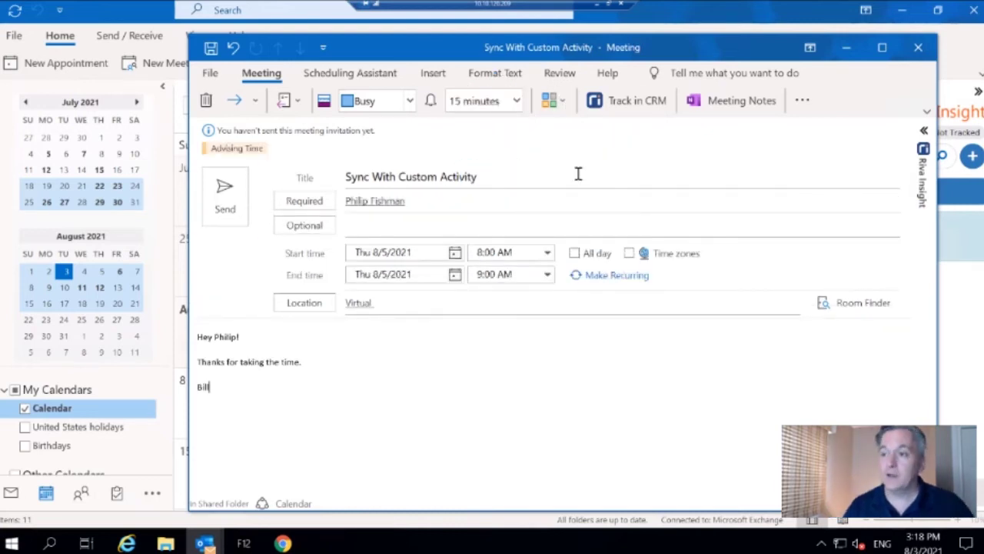
click(227, 202)
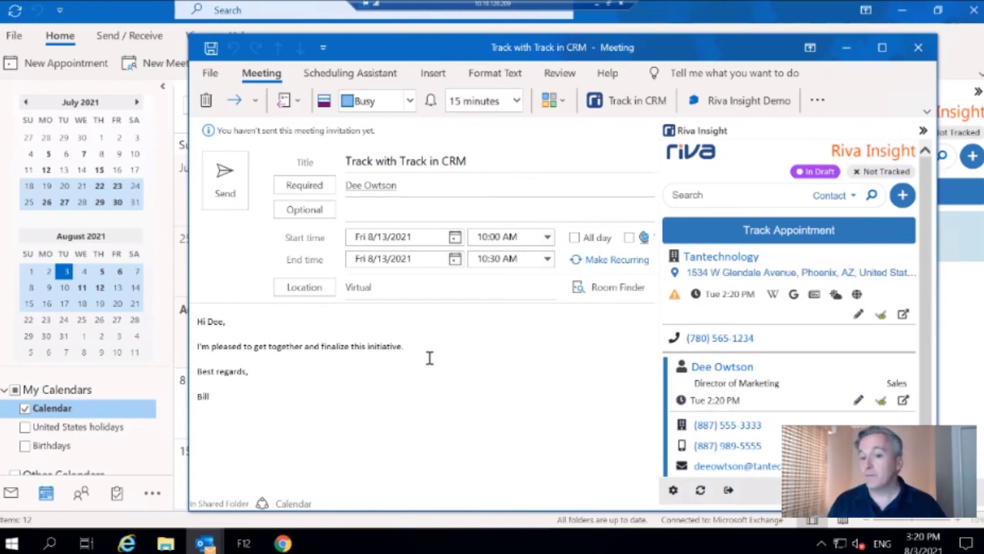
Track the Track with Track in CRM meeting in Riva Insight with the note 'Quick meeting to discuss outcomes.'
click(771, 234)
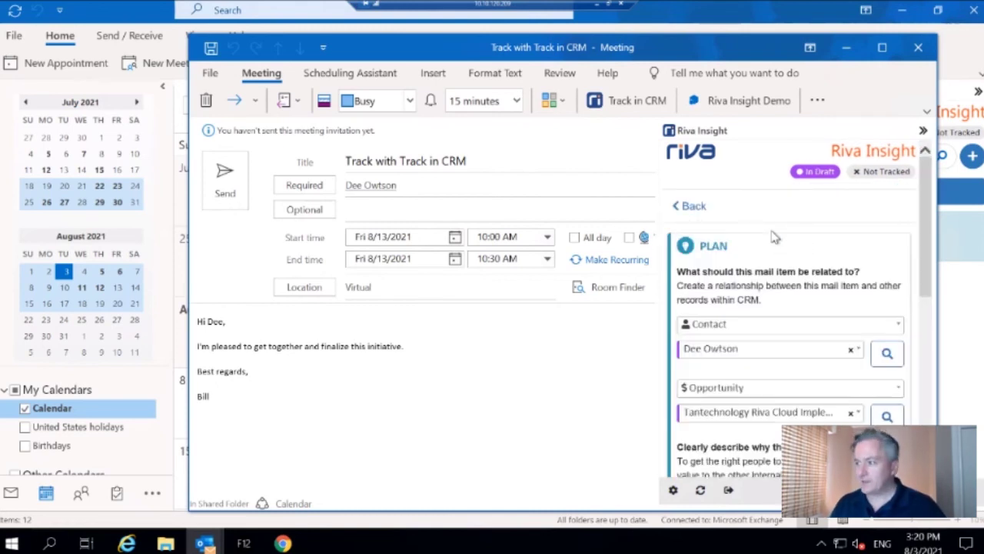
scroll(818, 339, down, 1)
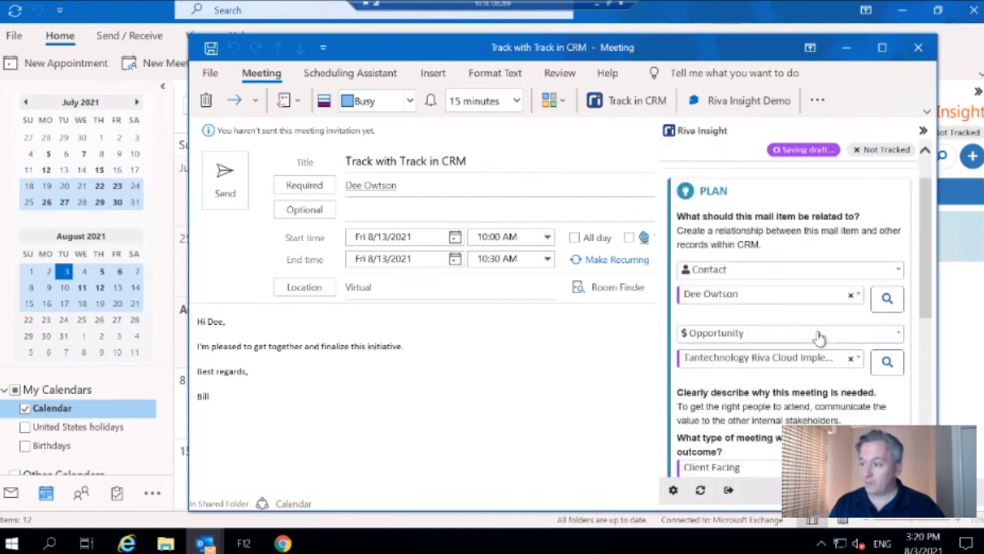
scroll(819, 338, down, 3)
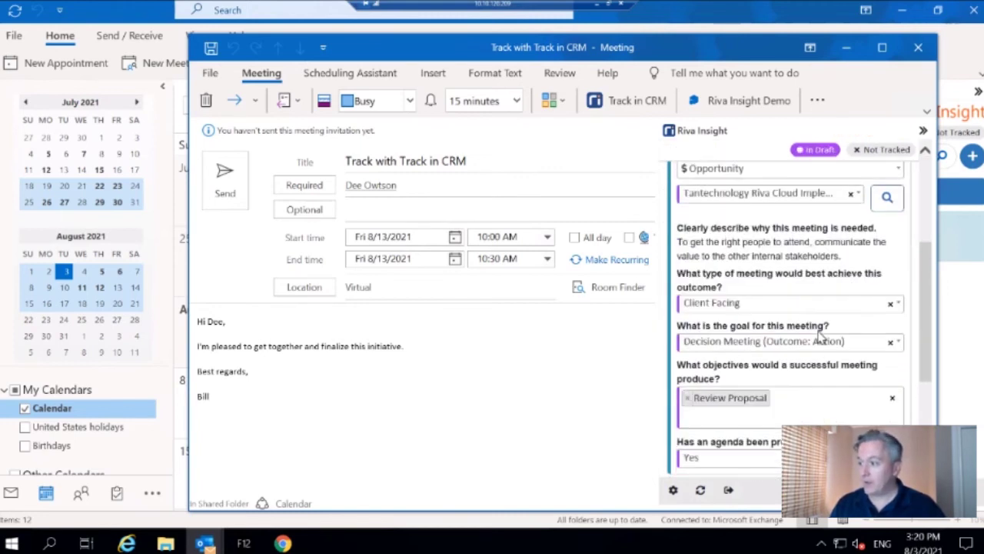
scroll(818, 338, down, 5)
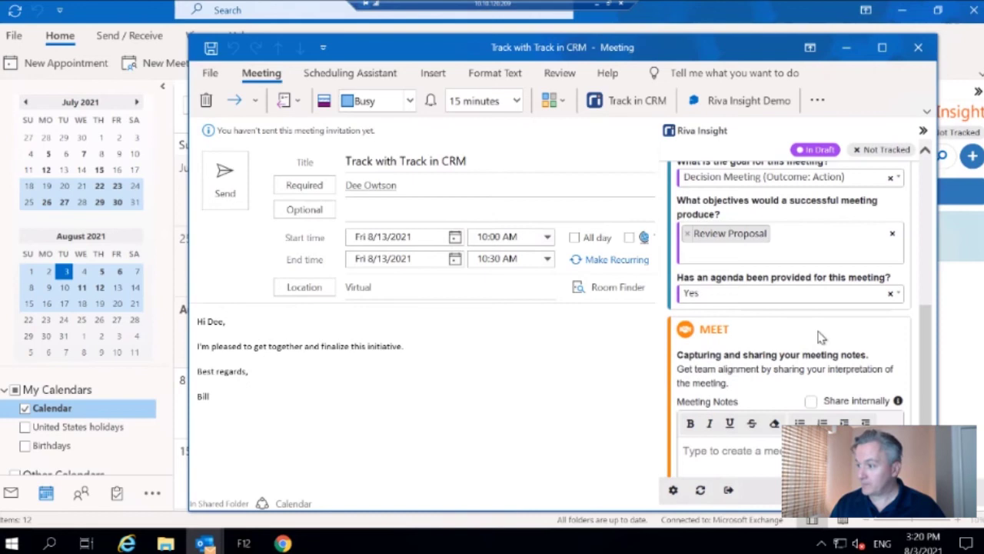
click(849, 344)
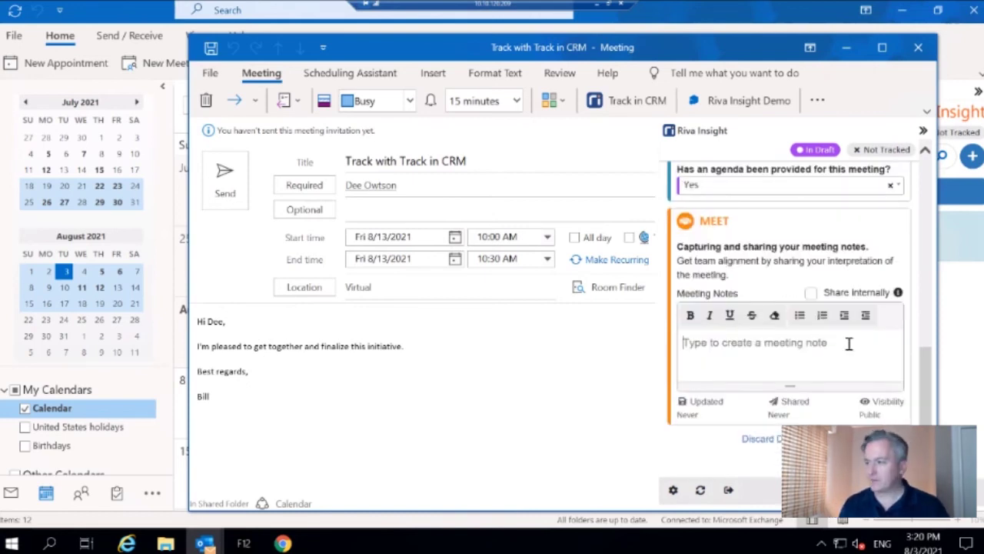
text(Quick me)
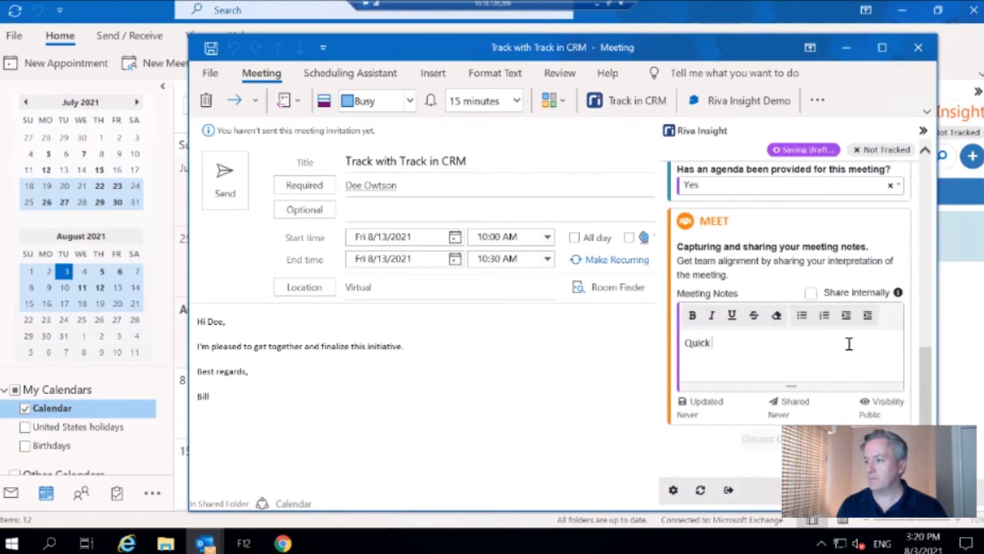
text(eting to)
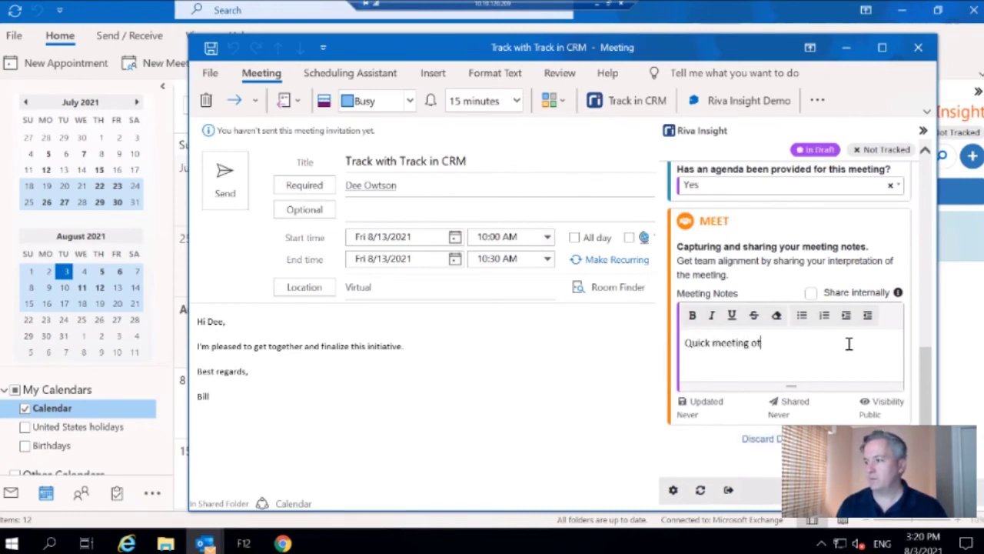
text( discuss)
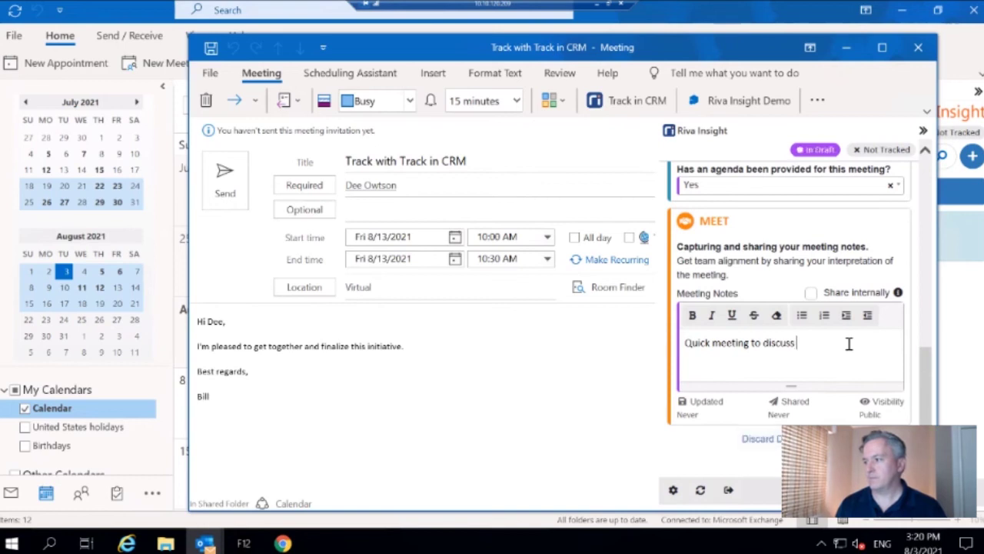
text( outcomes.)
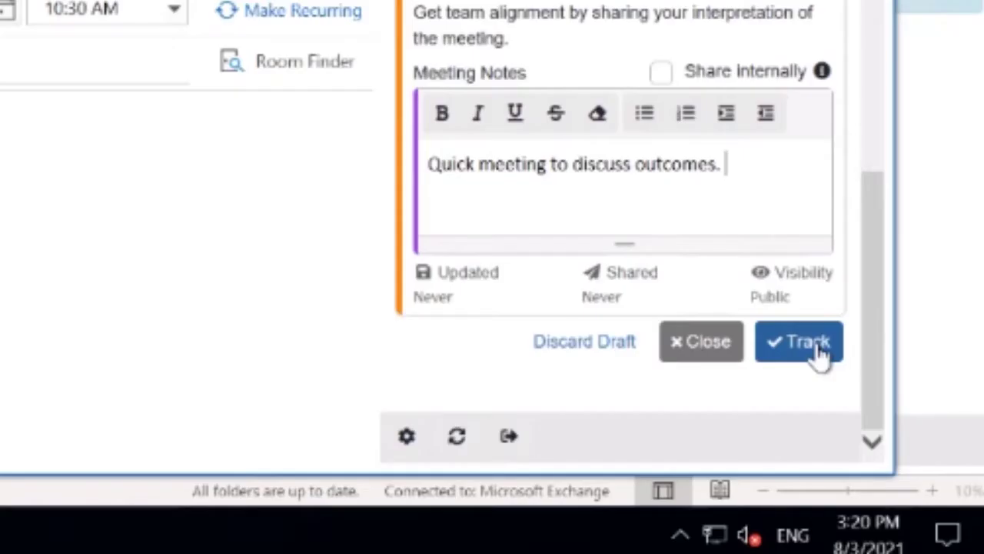
click(895, 442)
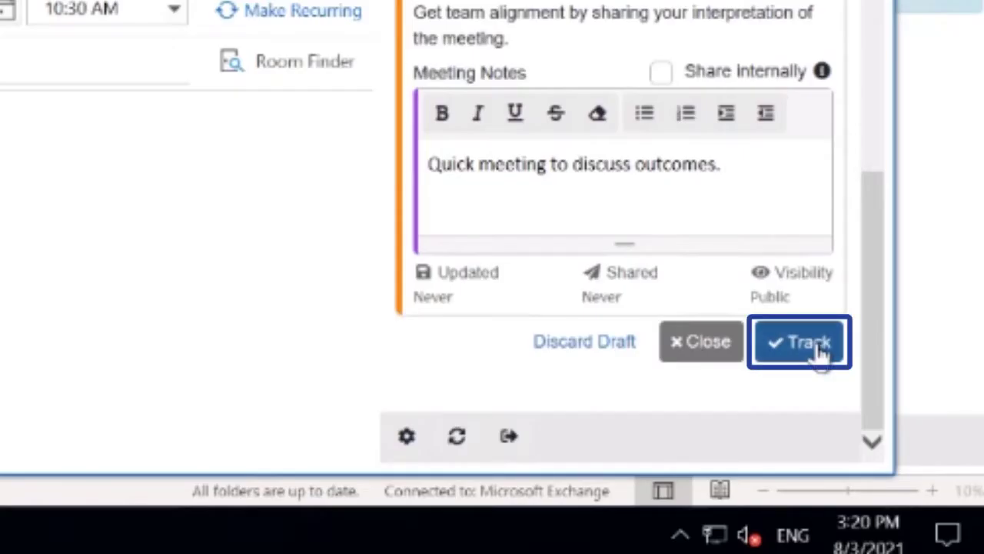